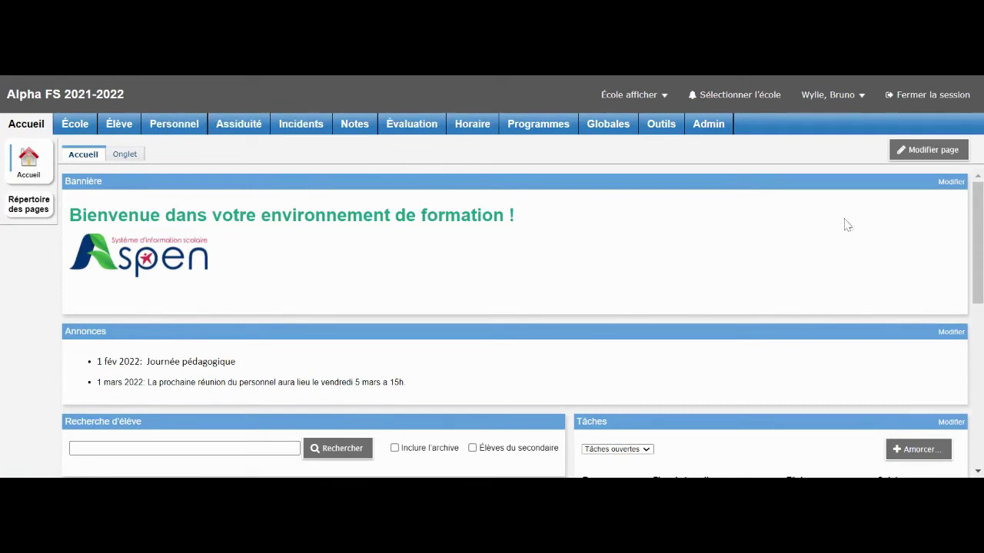
- Reset the period filter of the Changements d'élèves widget on the home page to "Choisir une période de temps"
left_click_drag(981, 233, 981, 232)
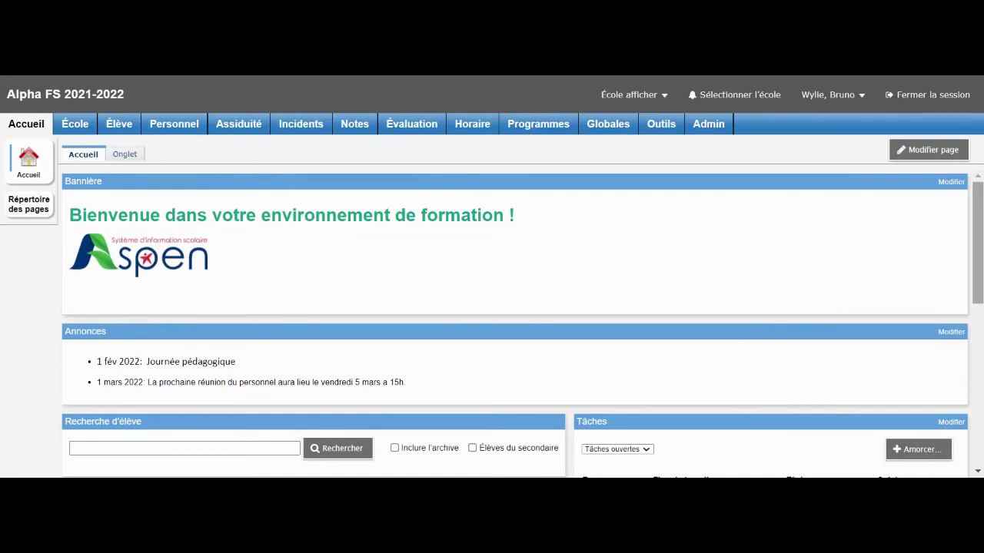
left_click_drag(979, 224, 980, 289)
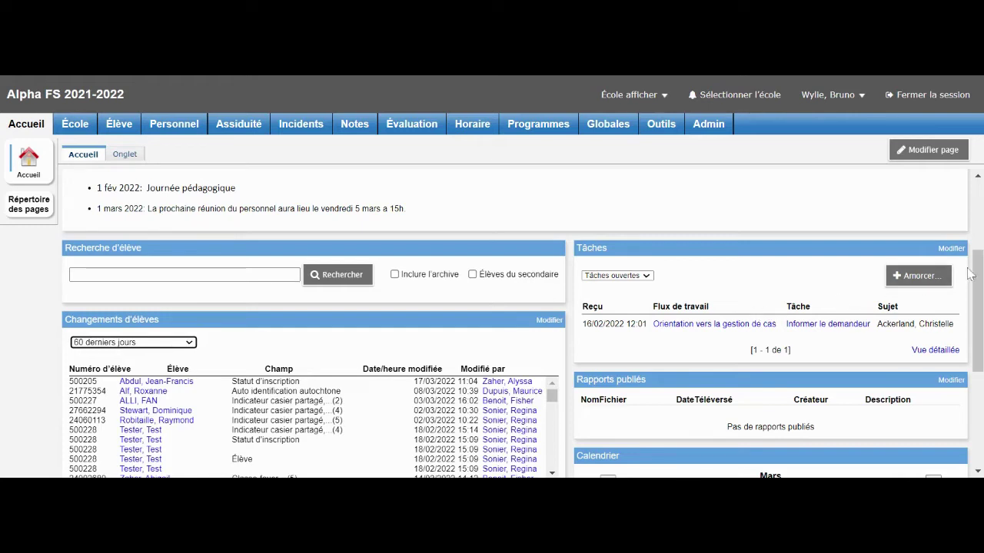
left_click_drag(975, 274, 980, 293)
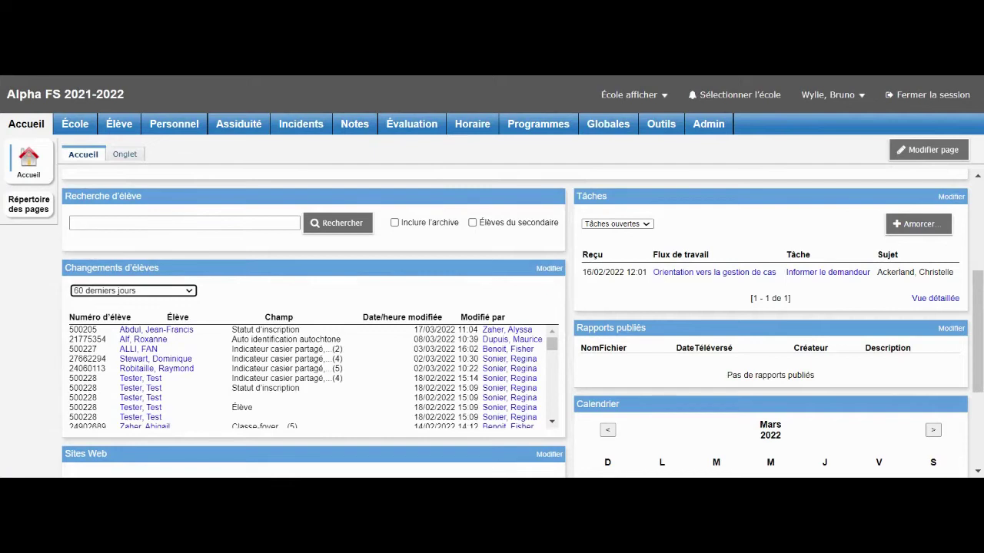
left_click(176, 299)
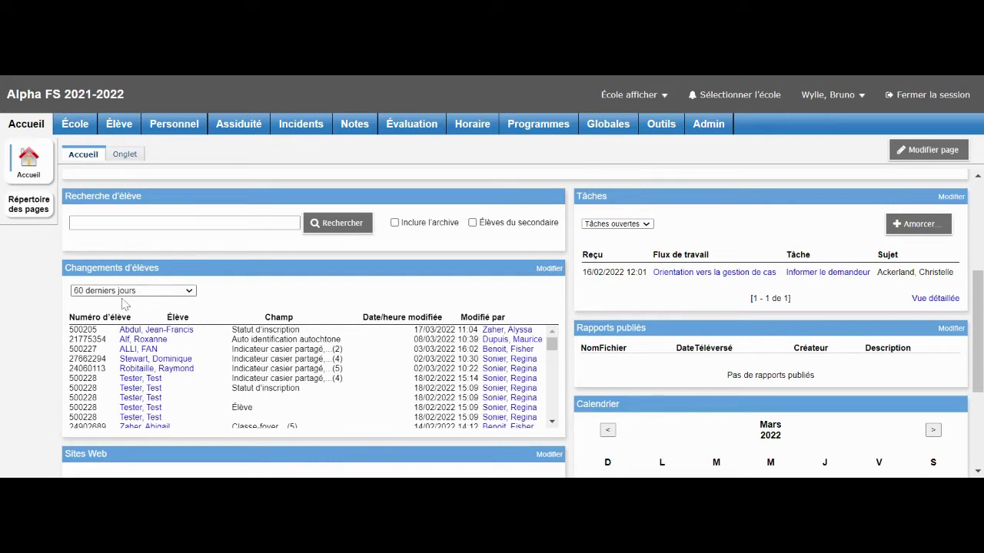
key("Up")
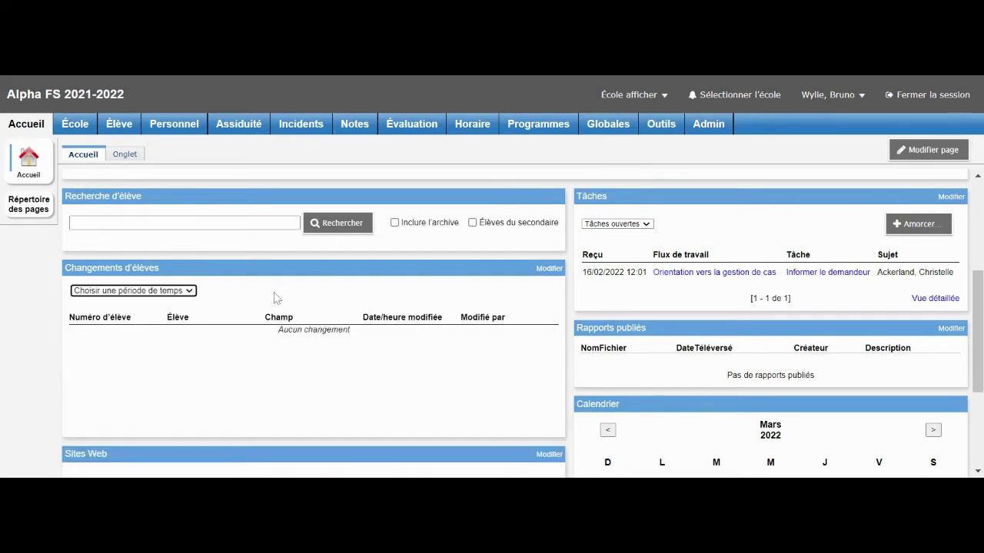
- View the rest of the home page widgets, open the page directory to view the available public pages, and close it
left_click_drag(978, 323, 977, 385)
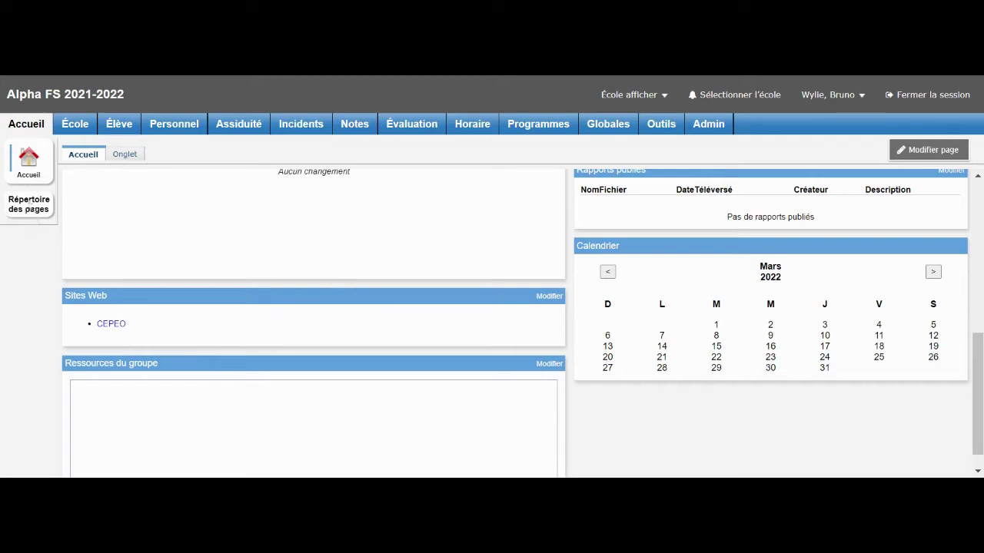
left_click(29, 220)
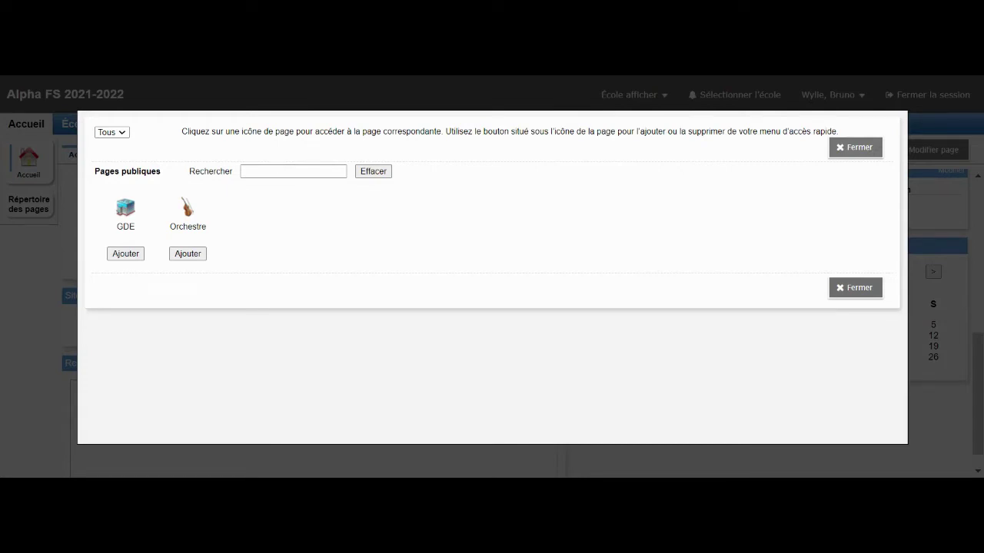
left_click(854, 148)
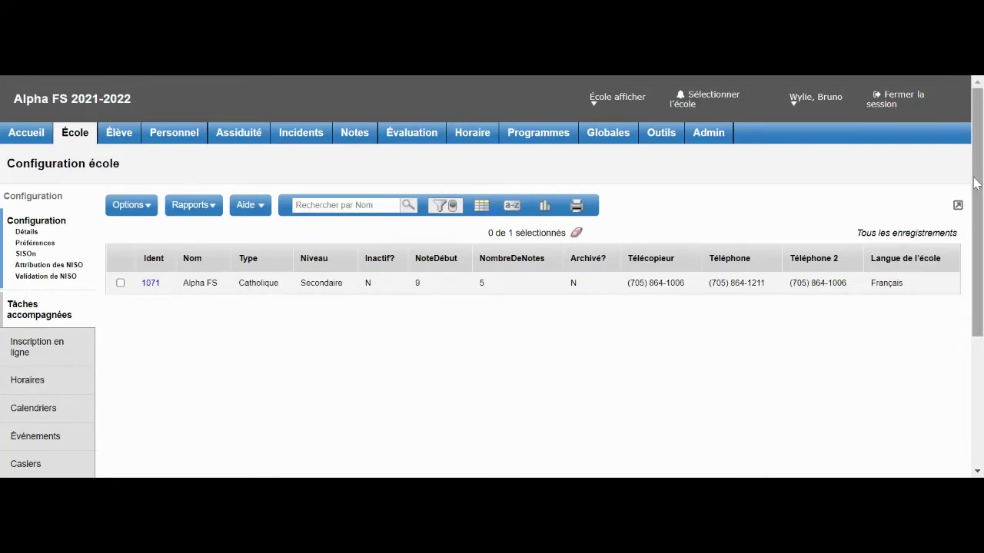
- Examine the full list of side sections available on the school configuration page
left_click_drag(979, 185, 980, 311)
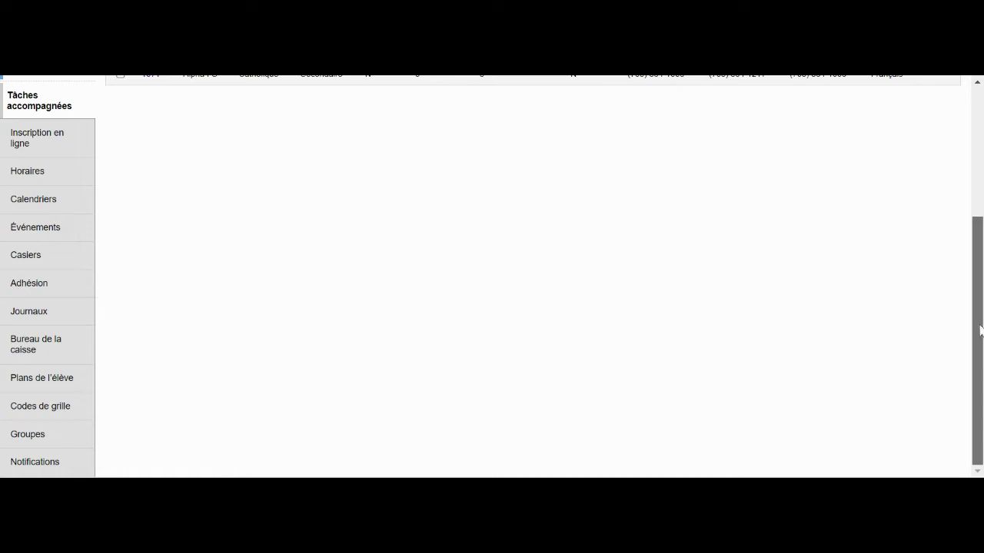
left_click_drag(980, 330, 980, 202)
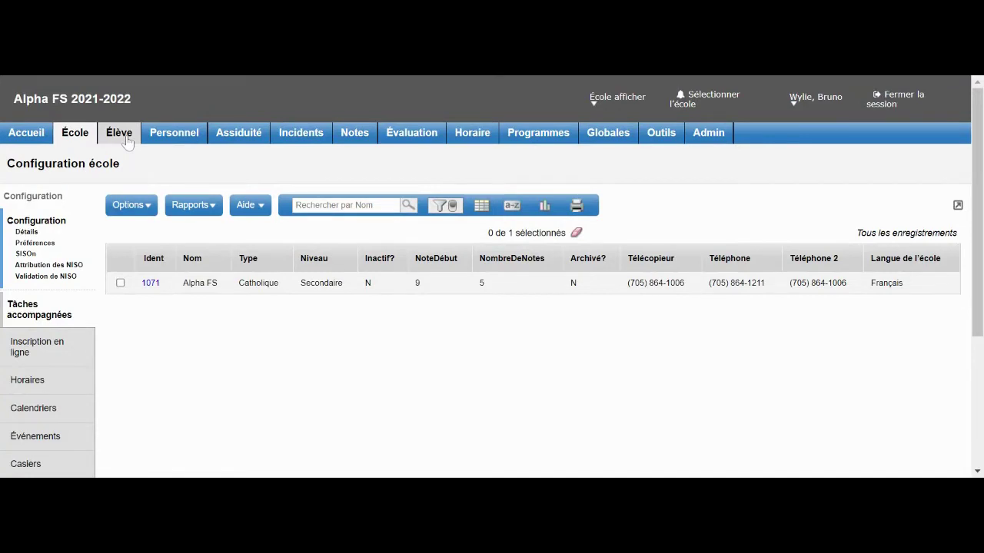
- Open the student list and display the Formation section with the first student's courses
left_click(127, 142)
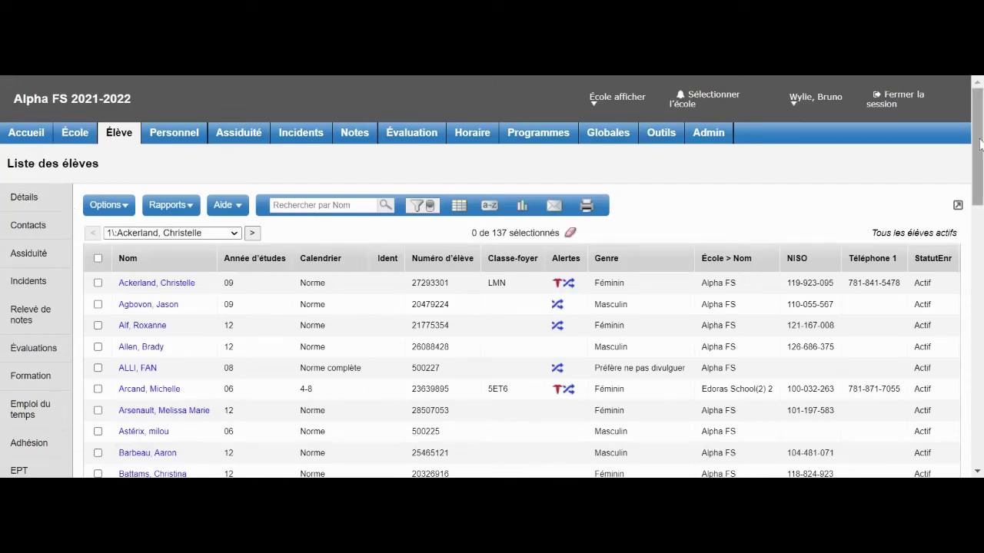
scroll(937, 146, "down", 2)
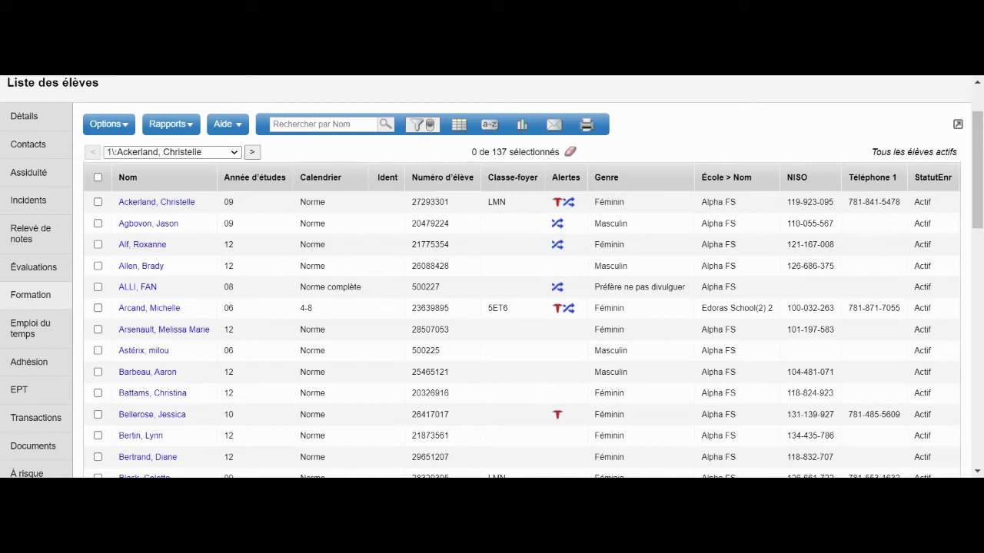
left_click(39, 307)
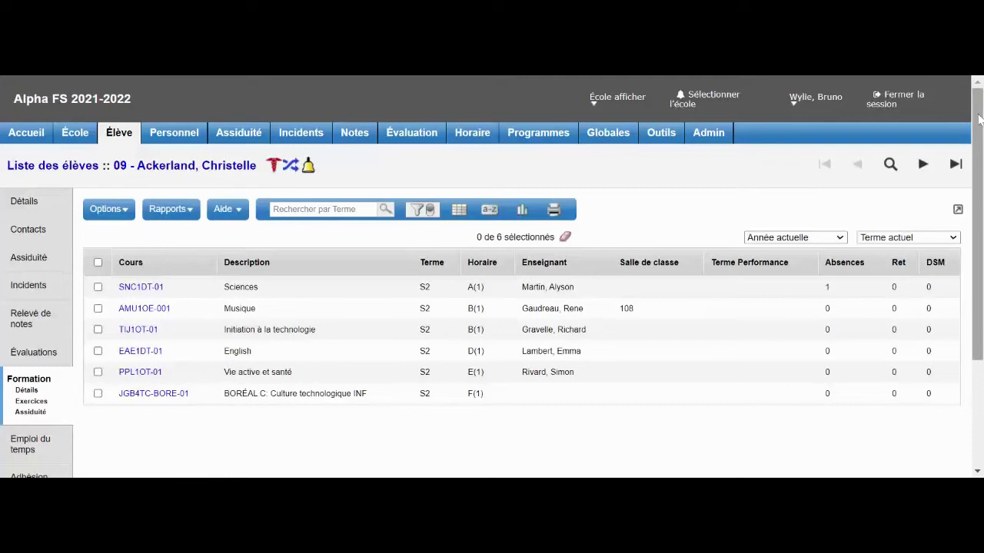
- View the student's timetable under Emploi du temps and open the student's Adhésion section with the enrolment history
scroll(980, 125, "down", 1)
scroll(980, 125, "down", 1)
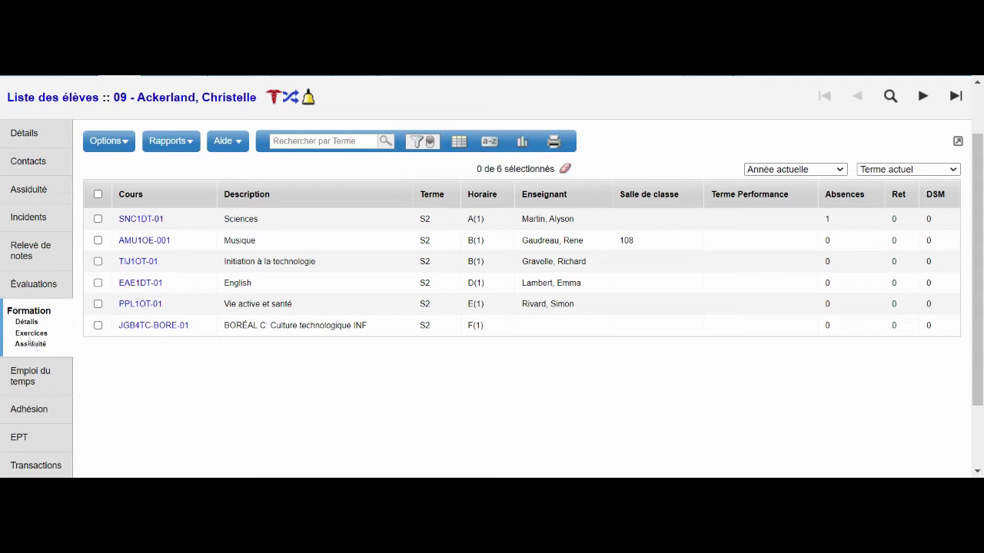
left_click(36, 385)
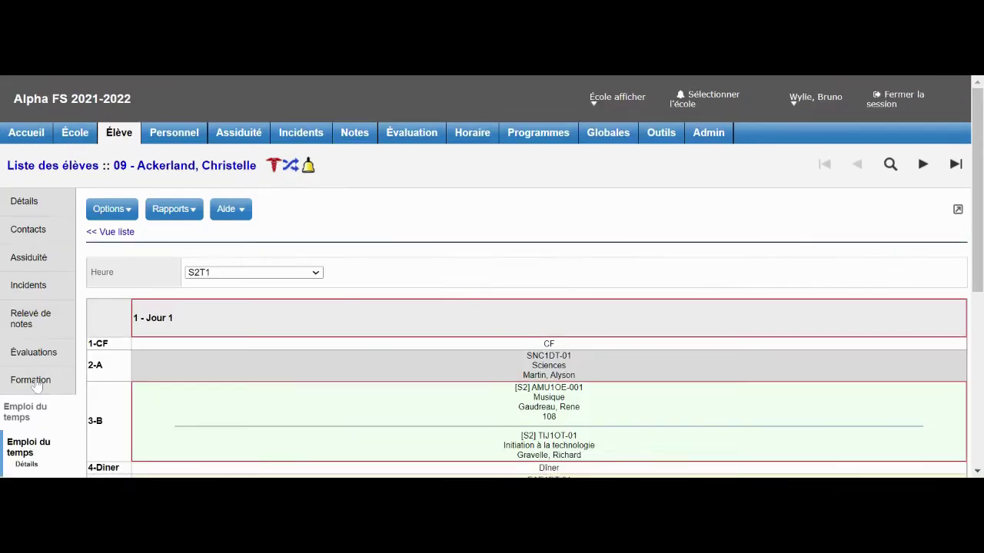
scroll(979, 143, "down", 2)
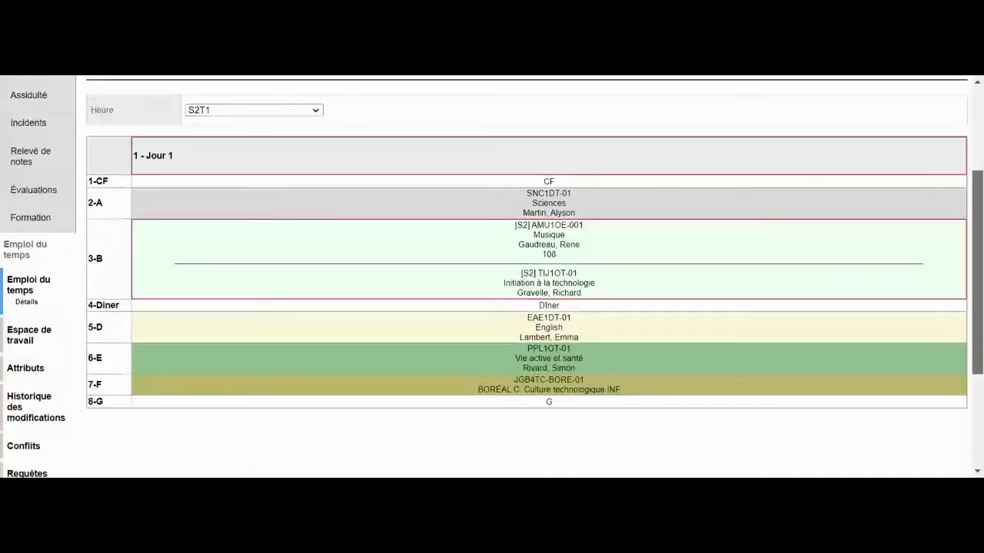
scroll(492, 276, "down", 2)
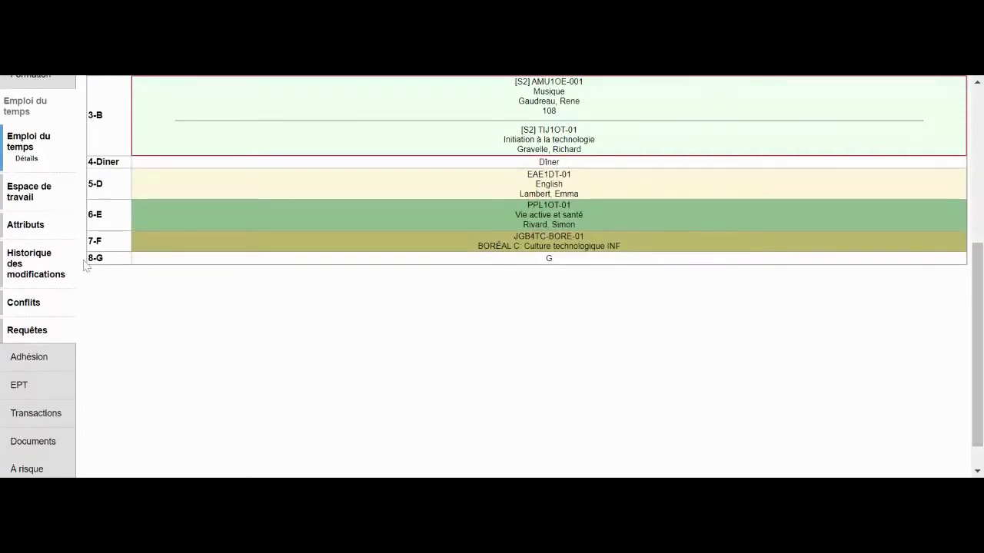
left_click(26, 364)
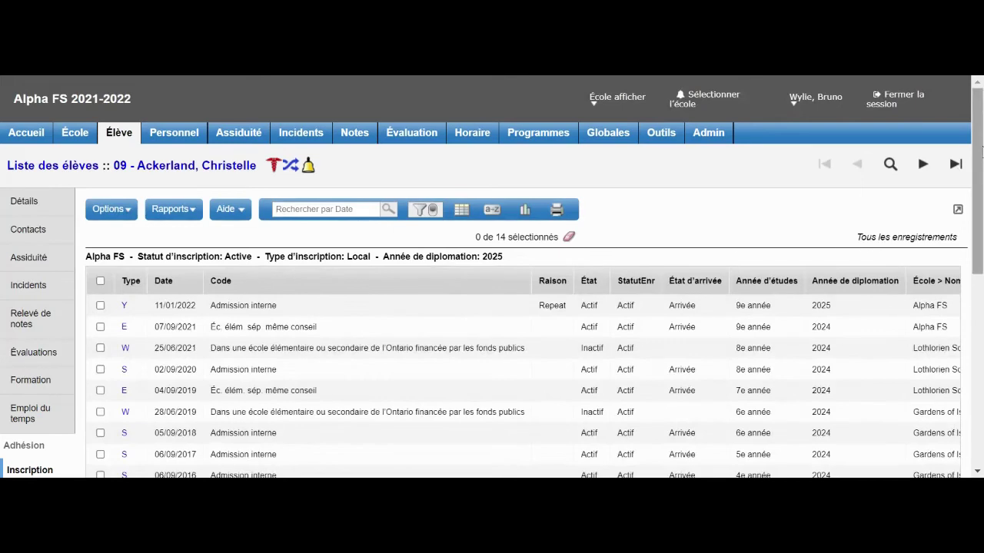
- Look through the Adhésion subsections, view the student's Documents section, and open the À risque section
scroll(492, 307, "down", 3)
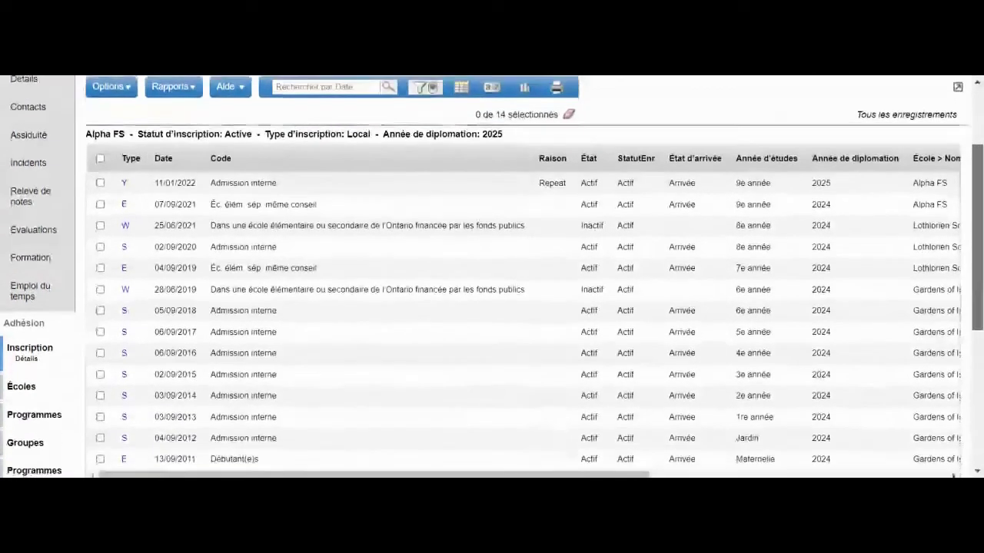
scroll(492, 308, "down", 2)
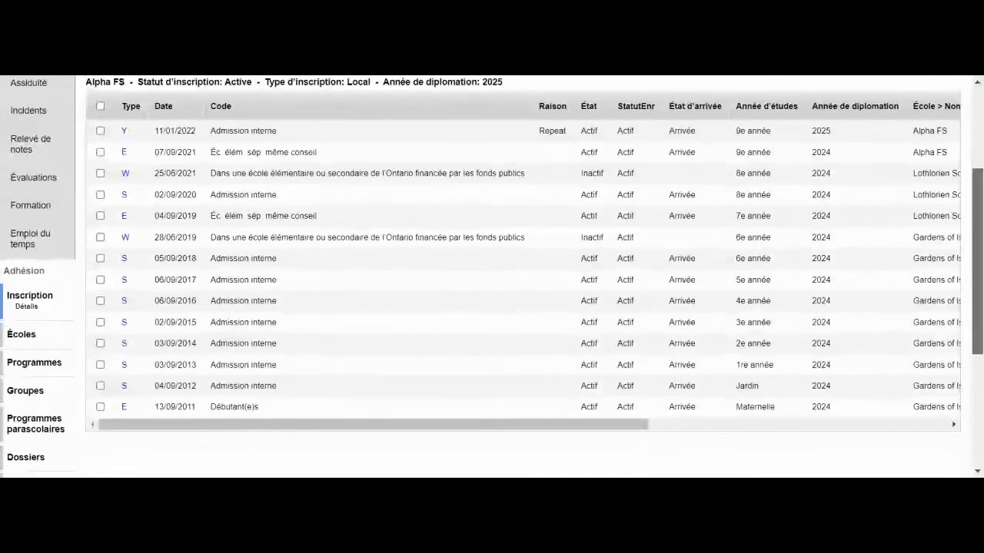
scroll(492, 307, "down", 2)
left_click_drag(980, 269, 980, 361)
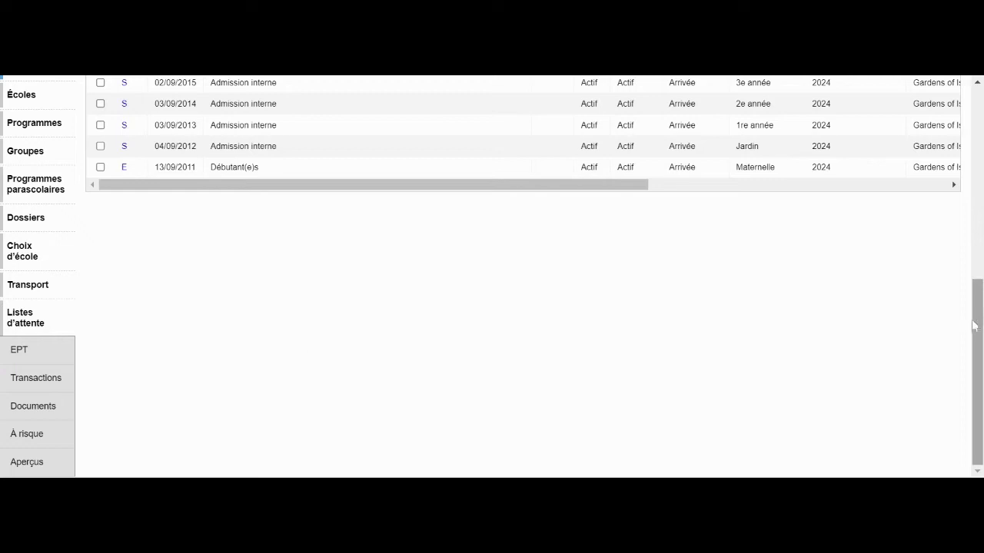
left_click(23, 410)
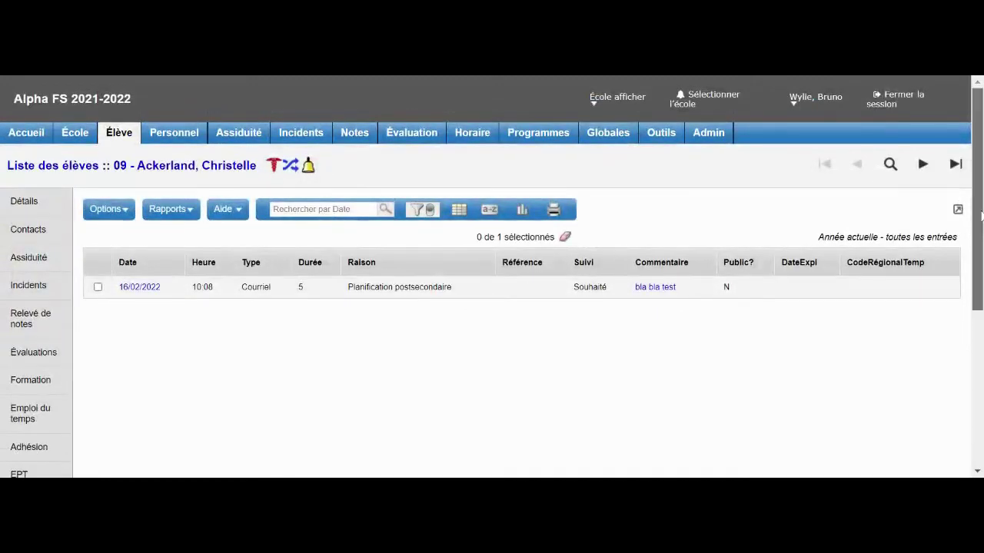
scroll(977, 322, "down", 4)
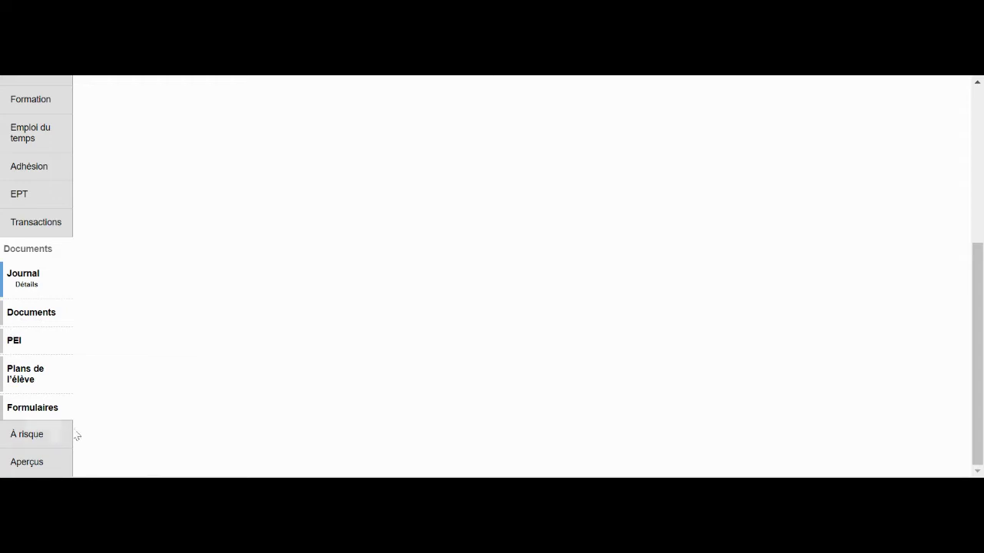
left_click(26, 436)
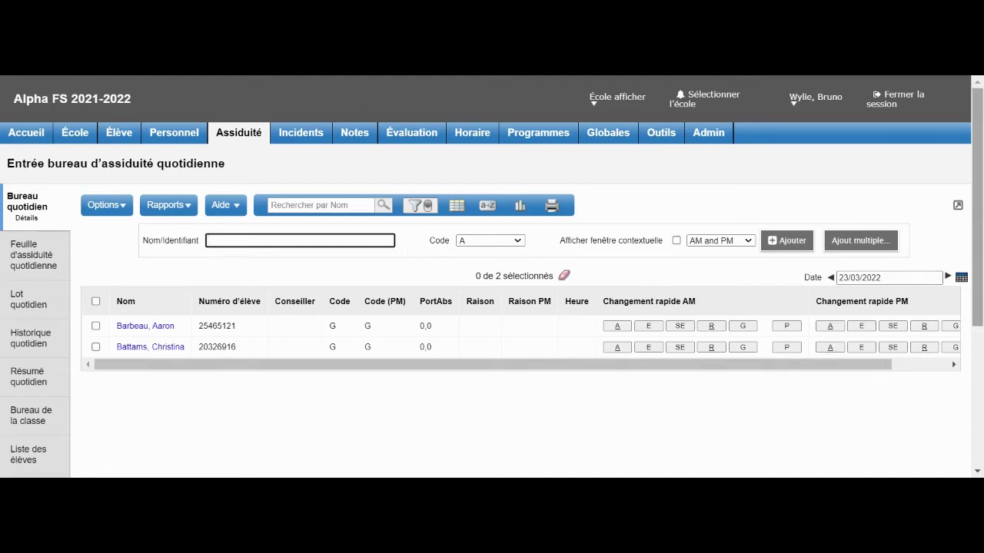
- Examine the list of daily, class and staff attendance pages available in the Assiduité section
scroll(492, 307, "down", 3)
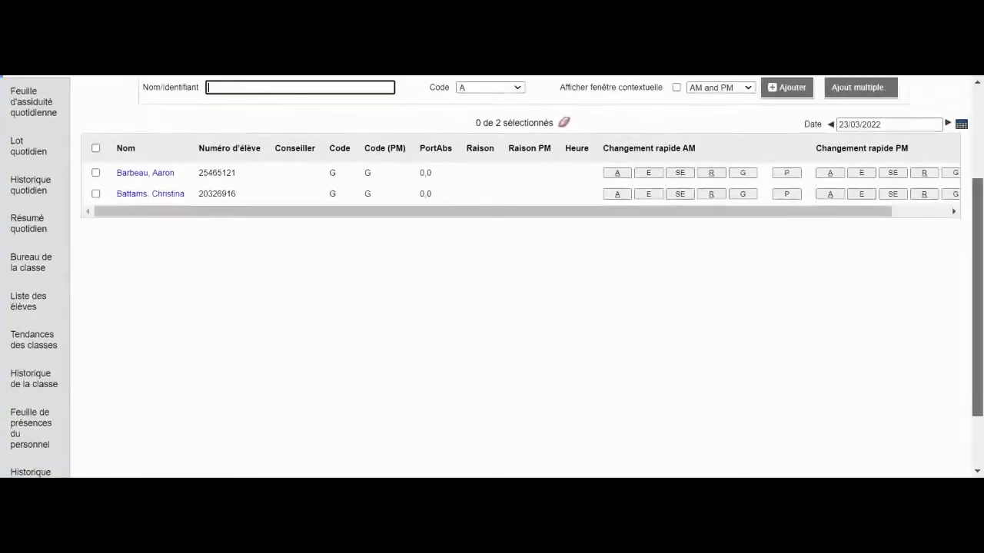
scroll(492, 307, "down", 2)
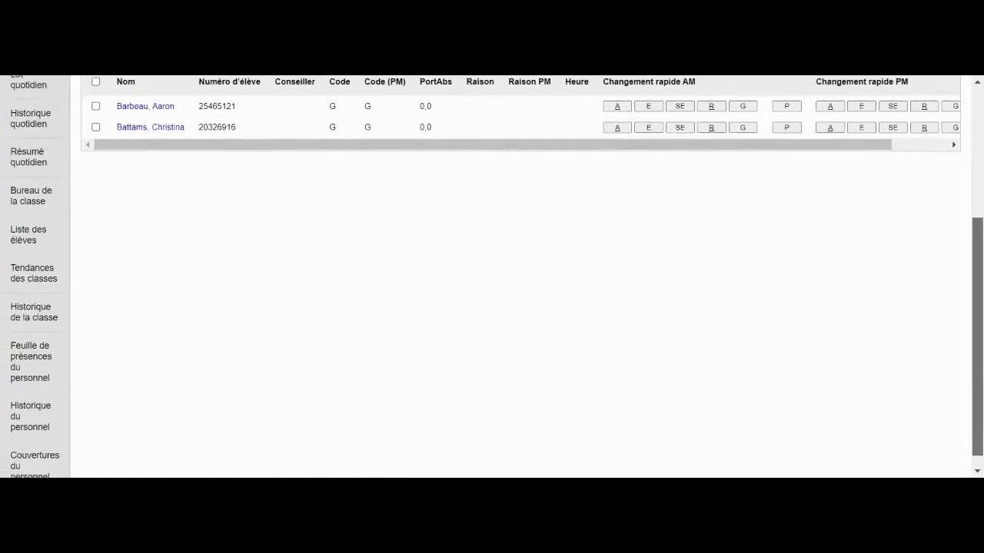
scroll(492, 307, "down", 1)
left_click_drag(978, 359, 974, 196)
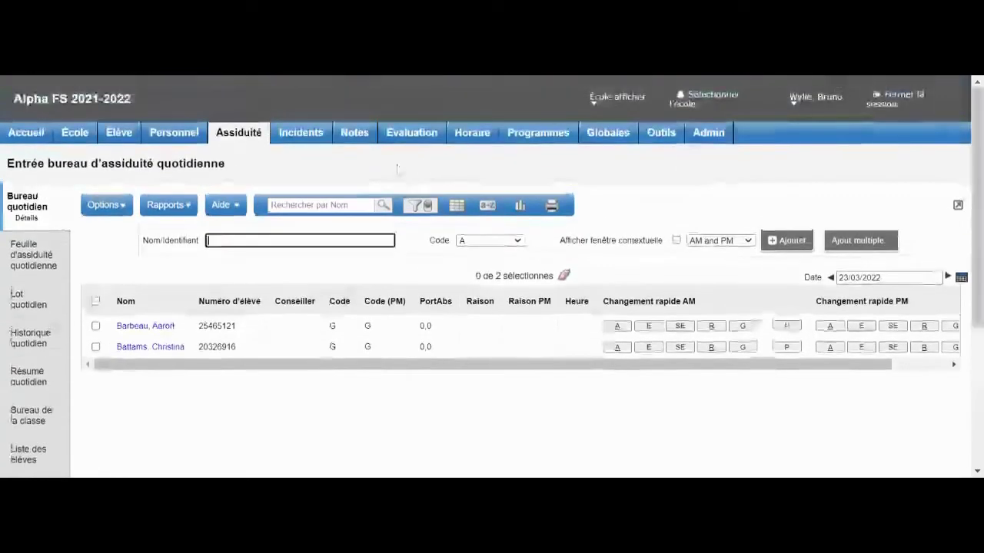